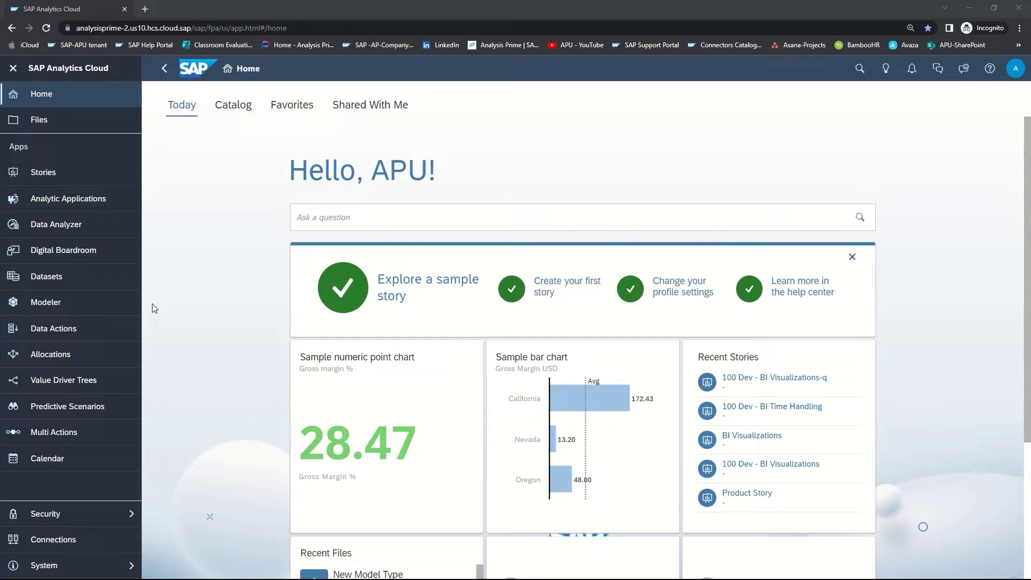
Create a blank model from the Modeler, holding only the default Version and Date dimensions
left_click(108, 304)
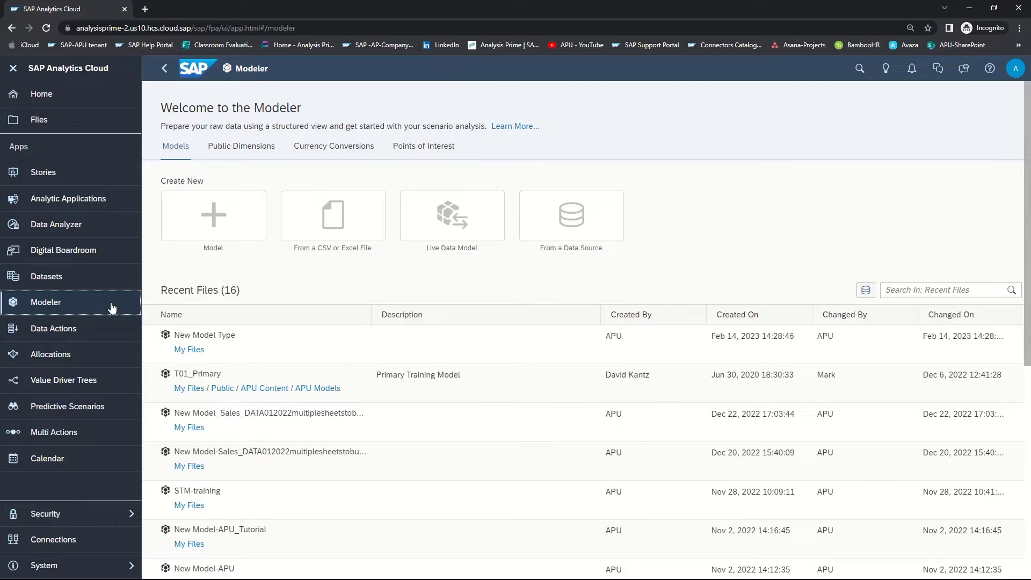
left_click(216, 216)
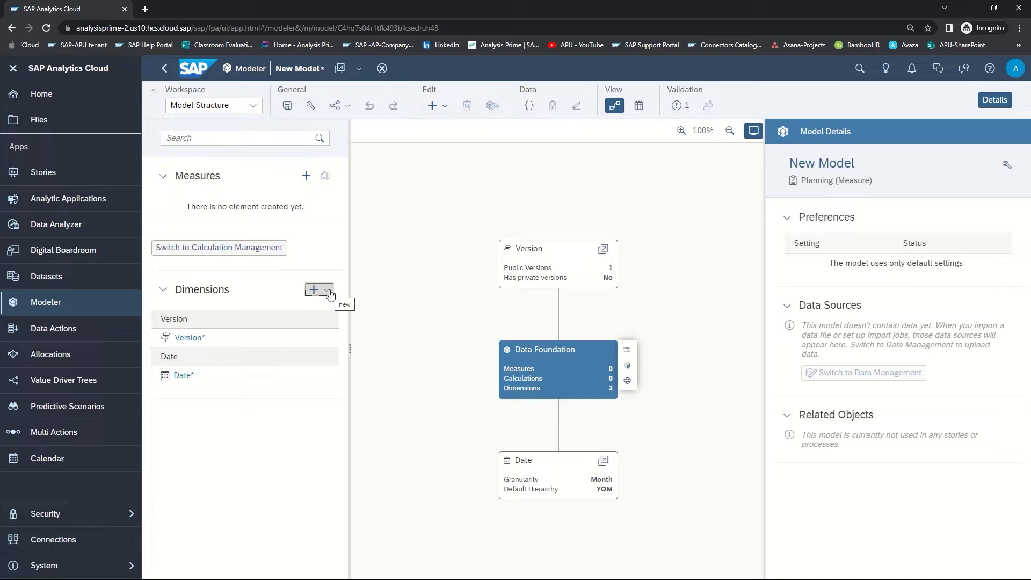
Add a generic dimension named Dimension5 and make it a public dimension
left_click(329, 294)
left_click(338, 304)
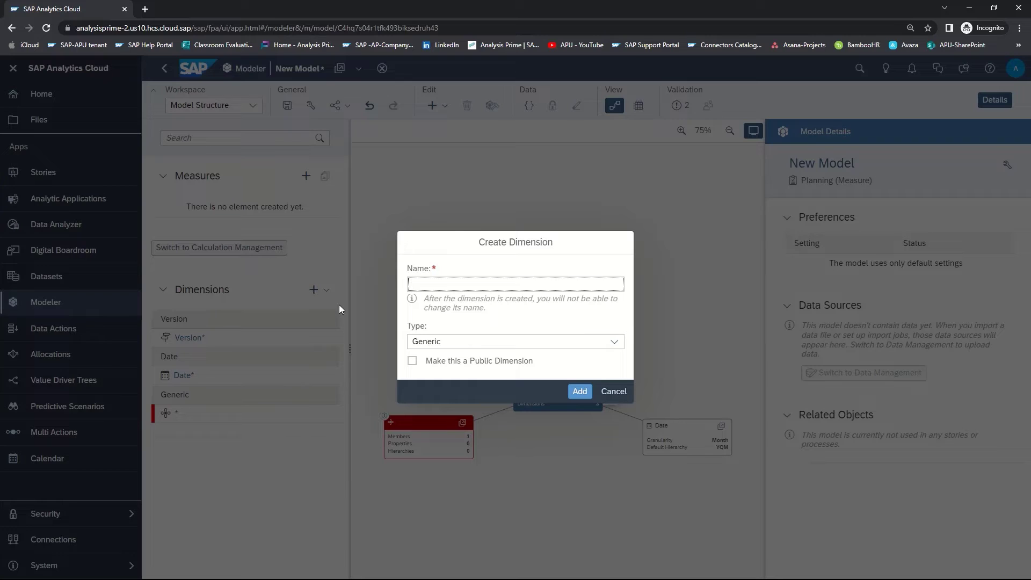
type("Dimension5")
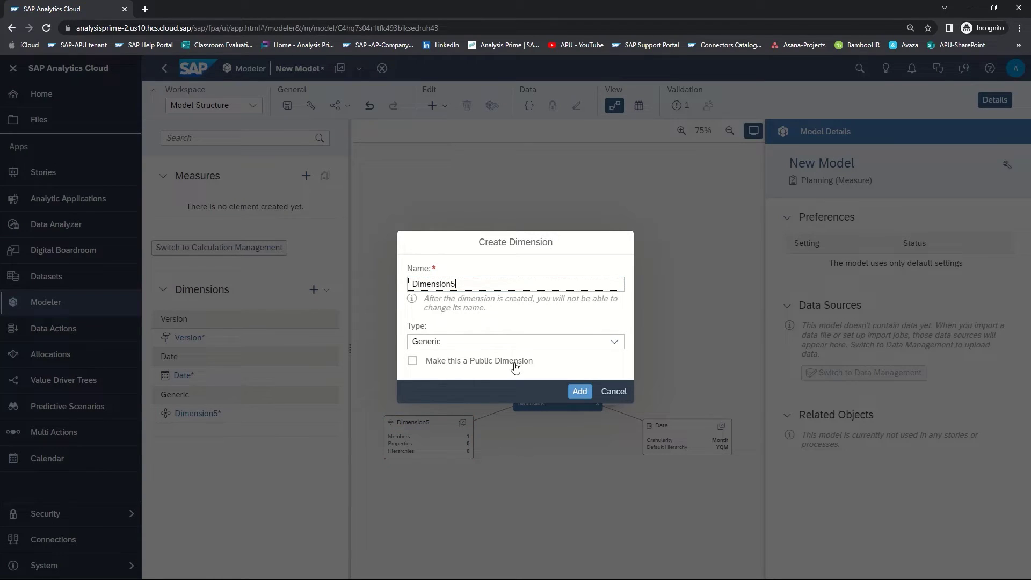
left_click(412, 362)
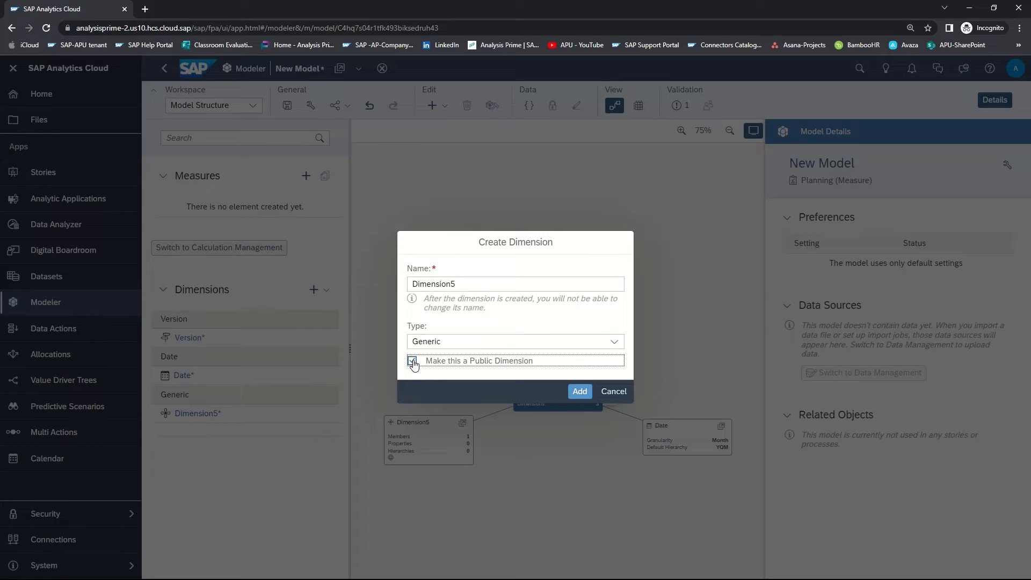
left_click(580, 392)
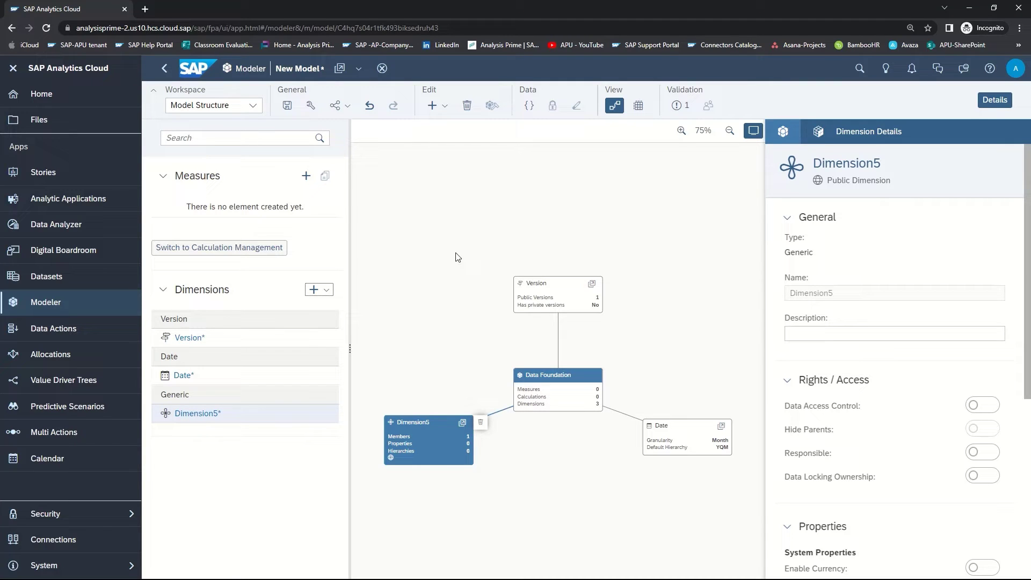
From the Data Foundation card, add a decimal measure named Price to the model
left_click(428, 207)
left_click(306, 176)
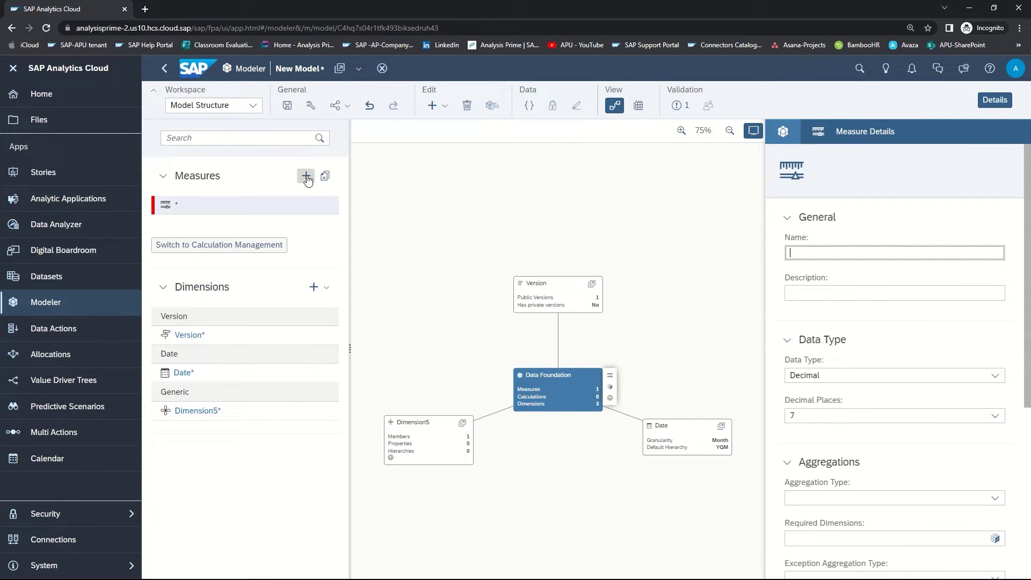
type("Price")
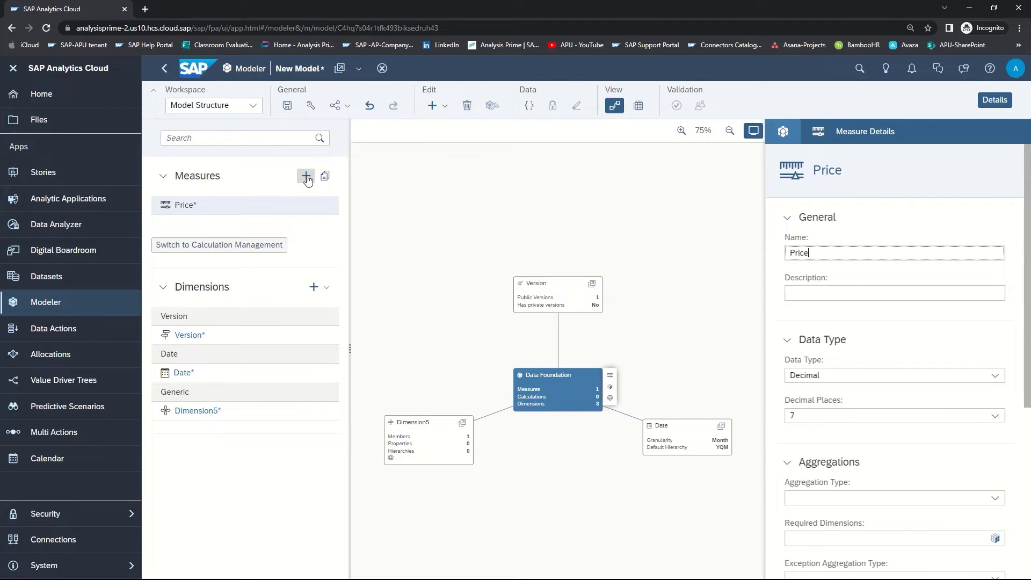
left_click(287, 105)
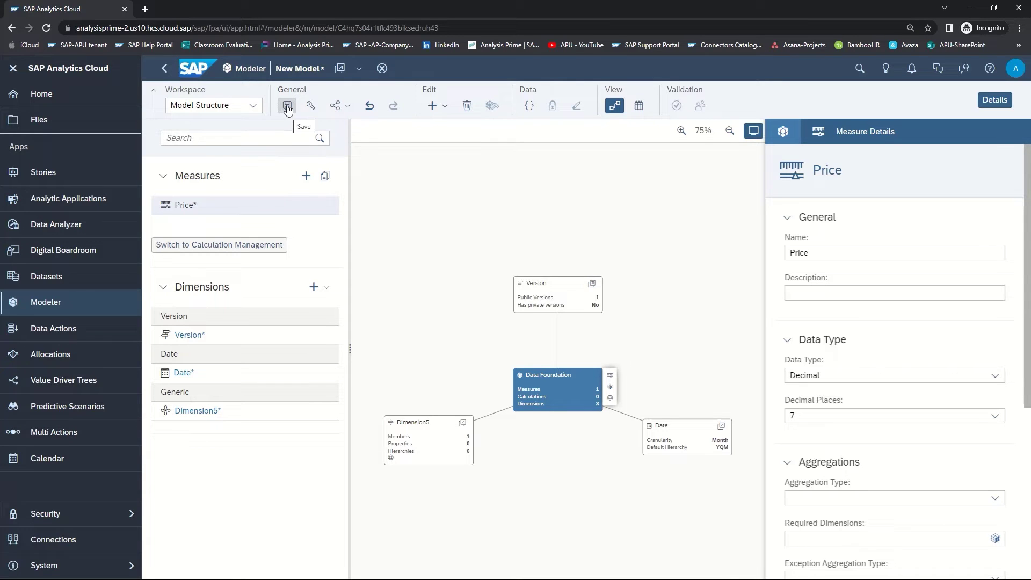
Save the model under the name 'New Model for Distribution'
left_click(286, 106)
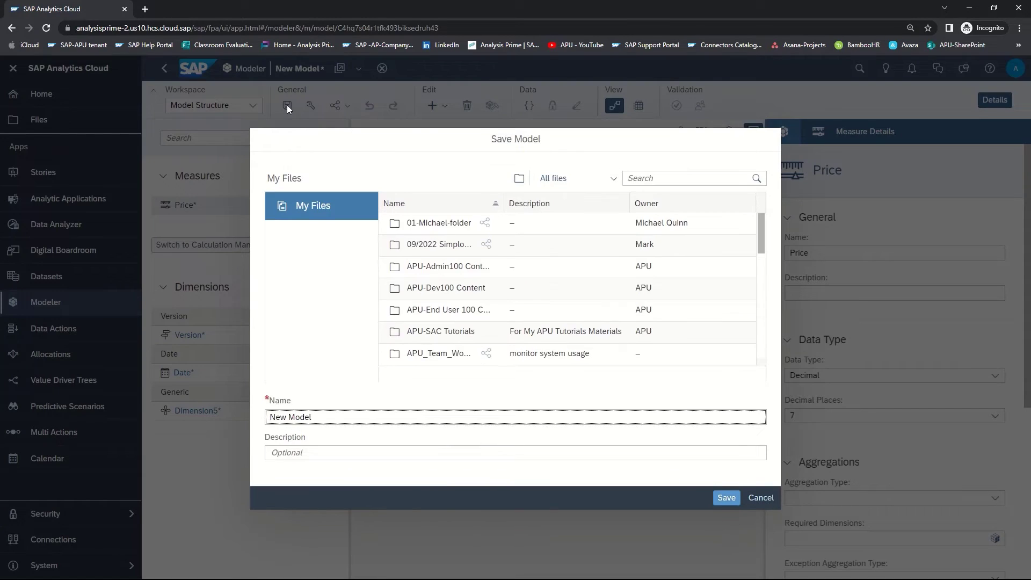
left_click_drag(316, 415, 270, 415)
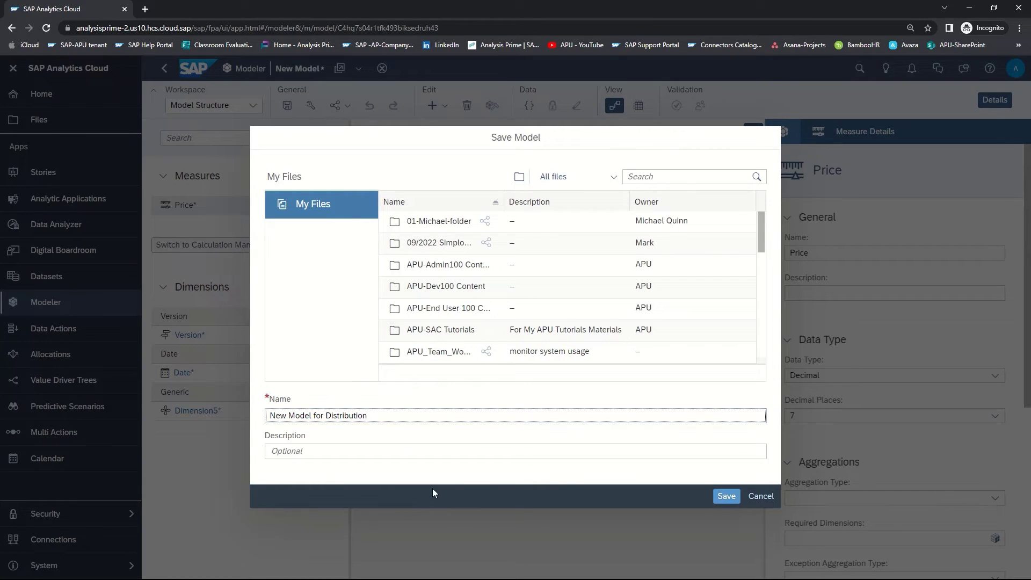
left_click(727, 496)
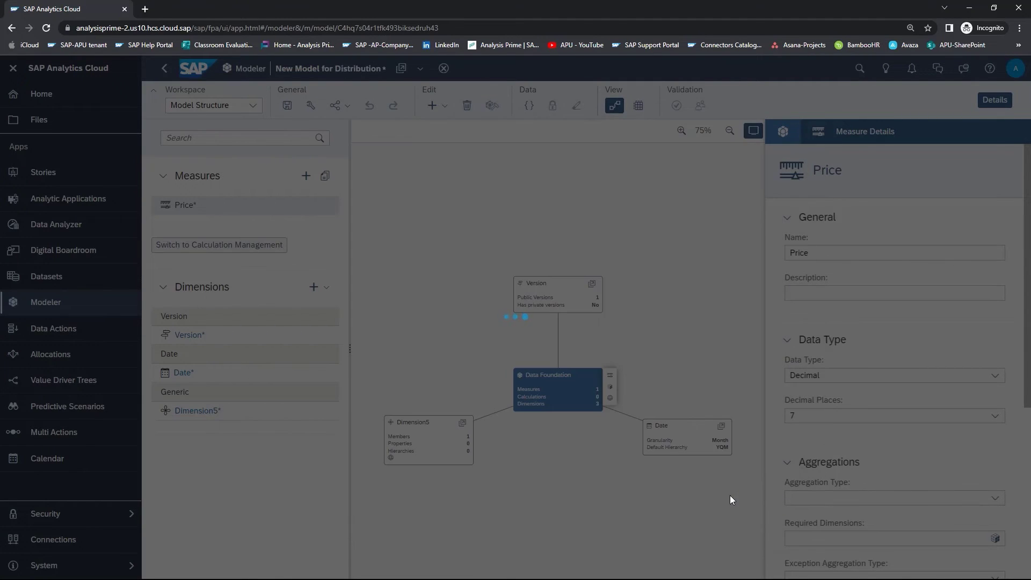